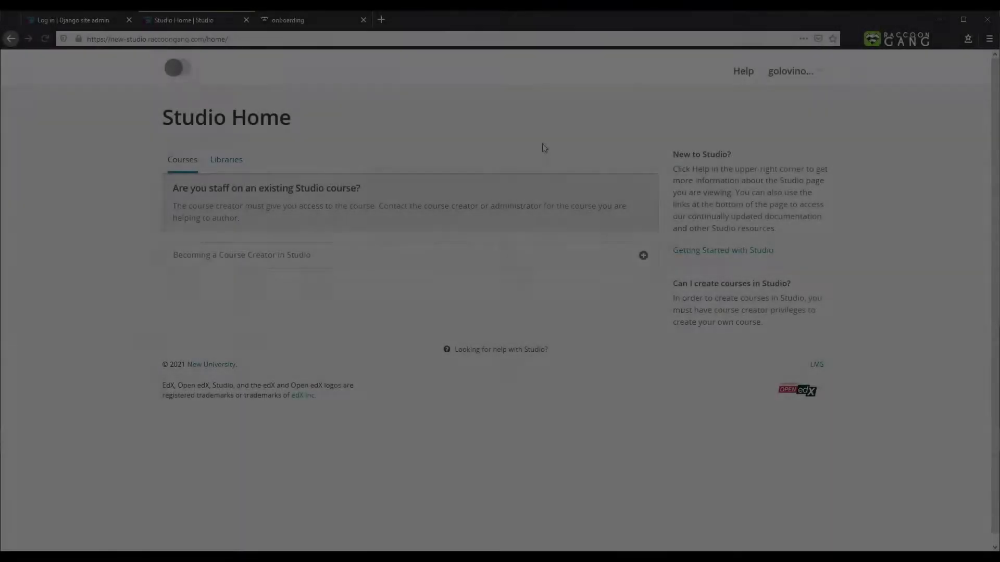
Request the ability to create courses from the 'Becoming a Course Creator' section
{"action": "left_click", "coordinate": [380, 258]}
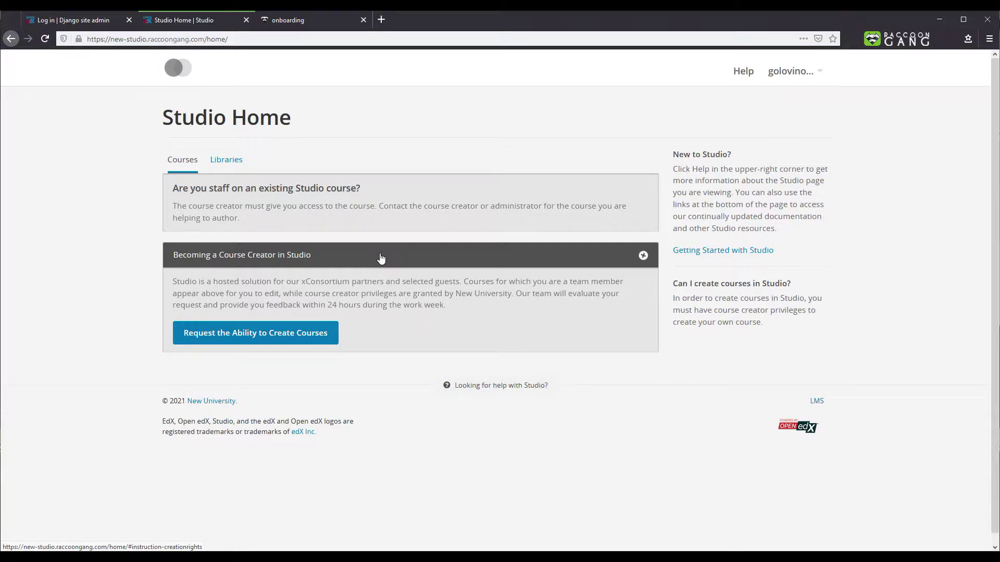
{"action": "left_click", "coordinate": [291, 332]}
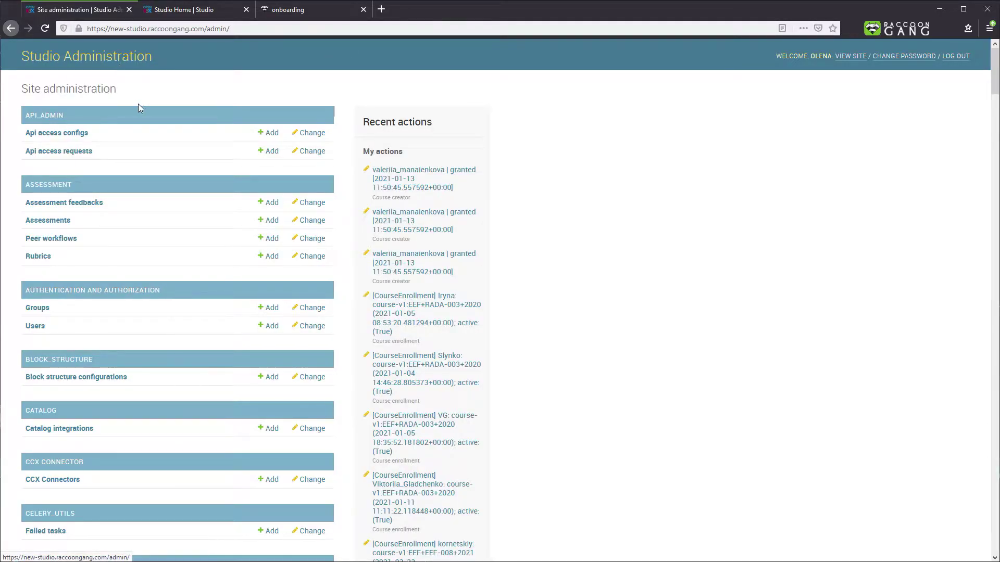
{"action": "scroll", "coordinate": [138, 104], "scroll_direction": "down", "scroll_amount": 3}
{"action": "scroll", "coordinate": [142, 113], "scroll_direction": "down", "scroll_amount": 3}
{"action": "scroll", "coordinate": [140, 109], "scroll_direction": "down", "scroll_amount": 2}
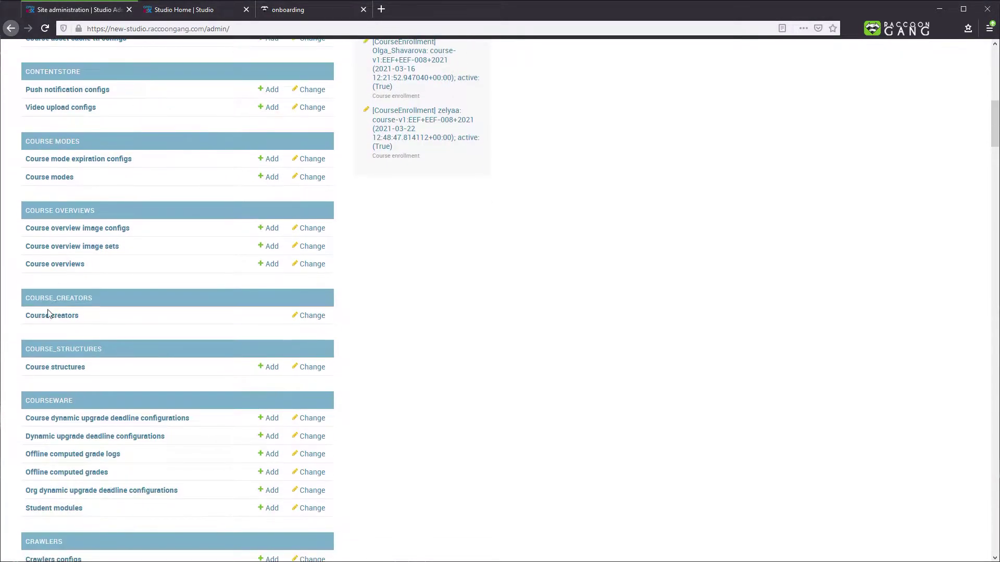
{"action": "left_click", "coordinate": [47, 318]}
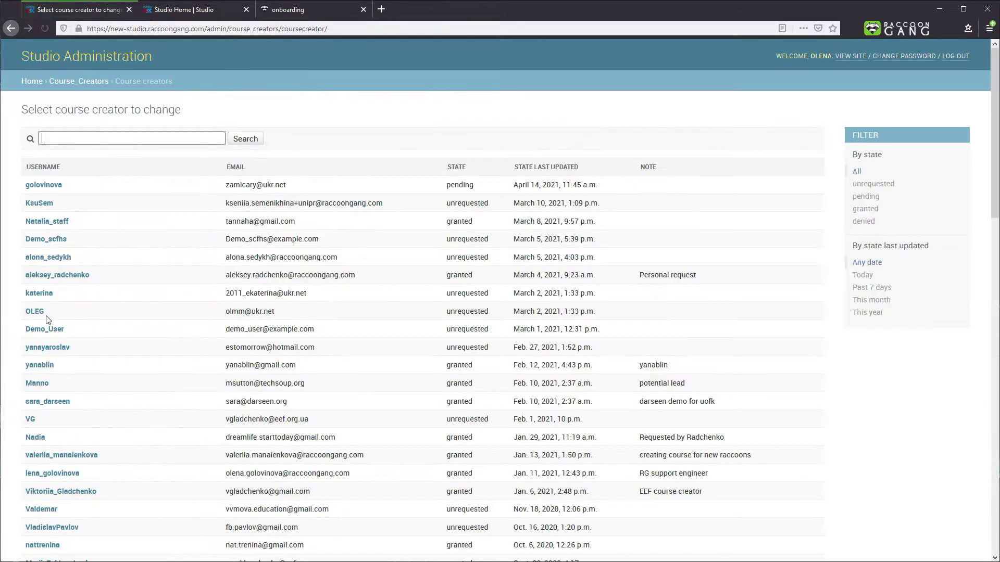
{"action": "left_click", "coordinate": [41, 189]}
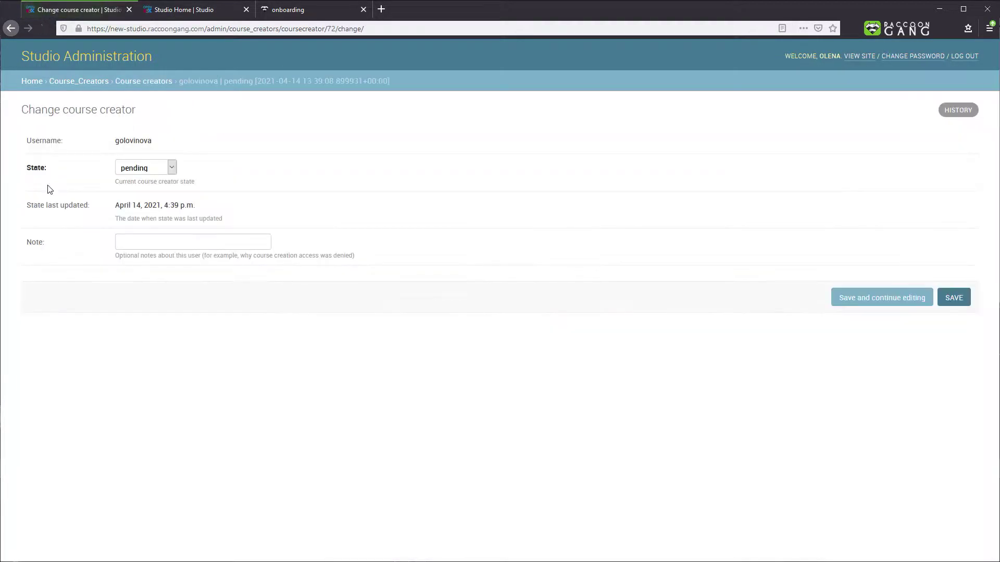
{"action": "left_click", "coordinate": [171, 169]}
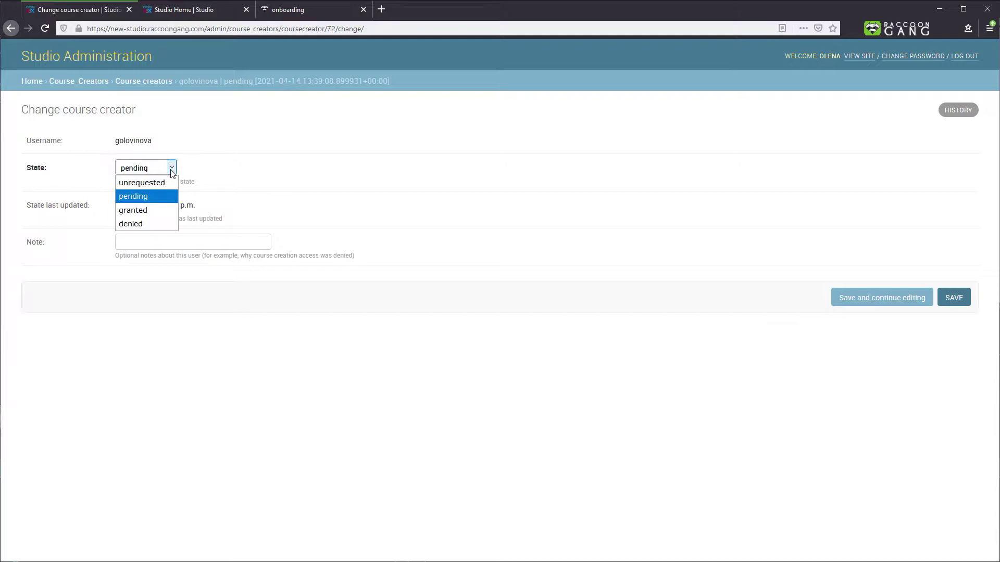
{"action": "left_click", "coordinate": [149, 210]}
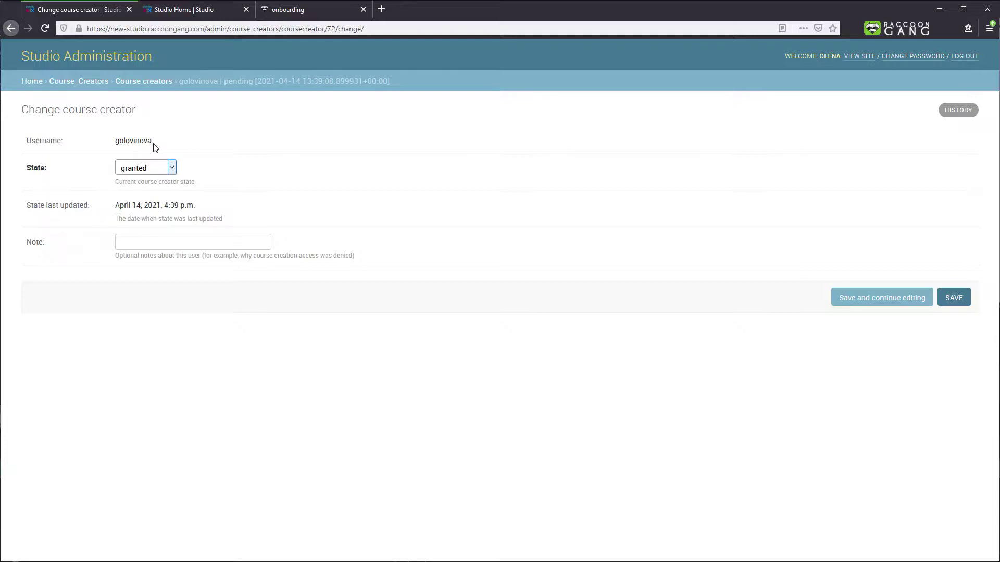
{"action": "left_click", "coordinate": [968, 307]}
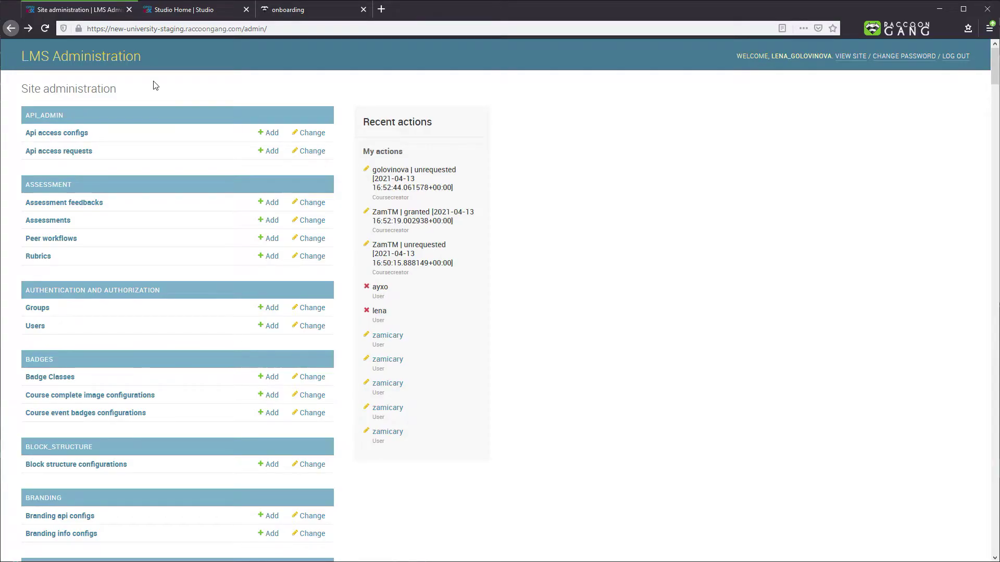
{"action": "left_click", "coordinate": [38, 334]}
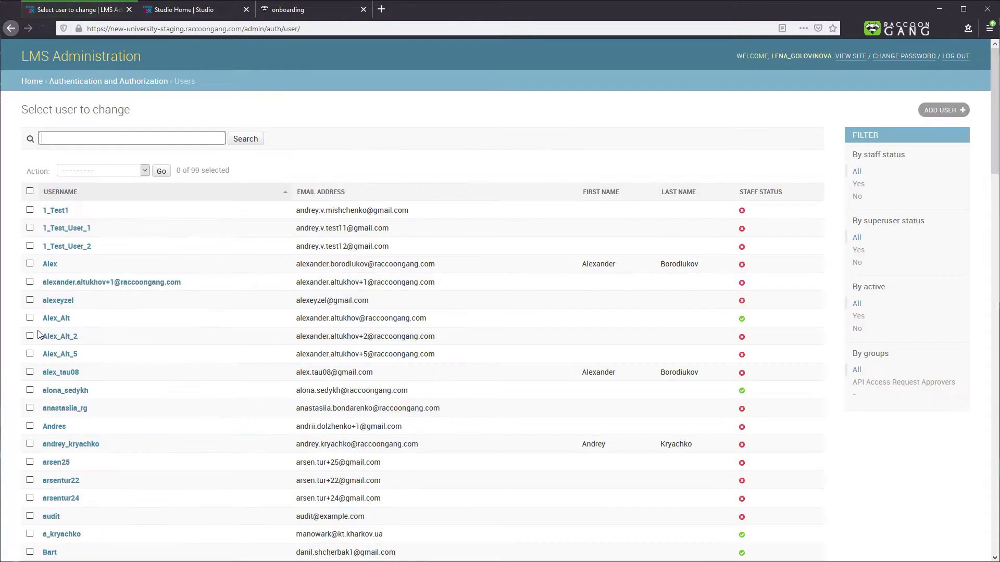
{"action": "right_click", "coordinate": [57, 134]}
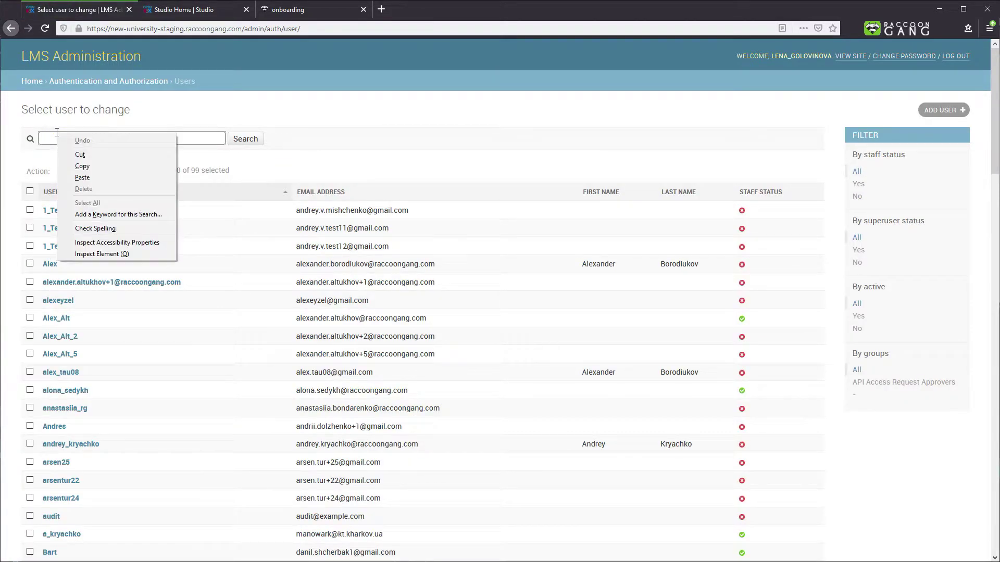
{"action": "left_click", "coordinate": [82, 178]}
{"action": "left_click", "coordinate": [237, 141]}
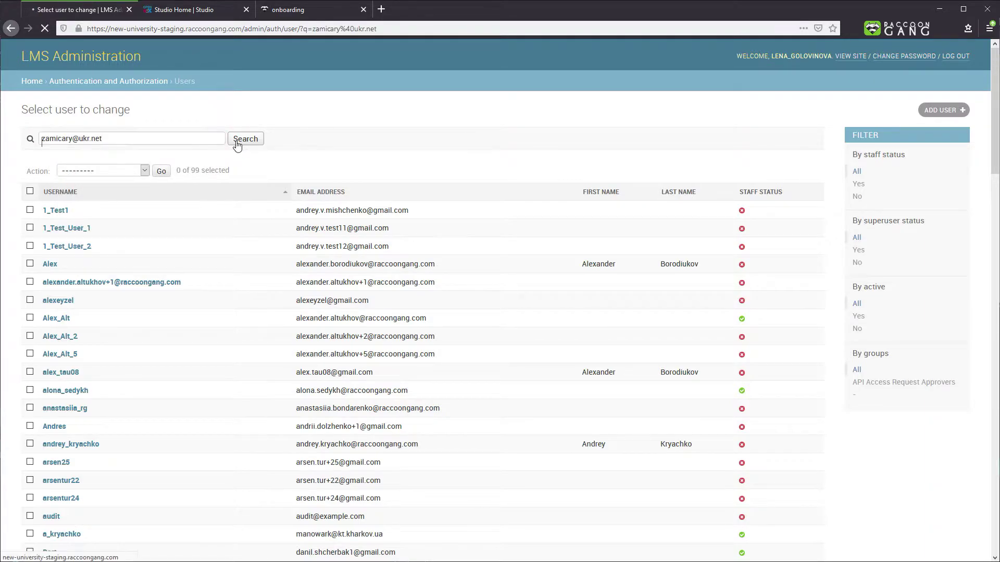
{"action": "left_click", "coordinate": [69, 216]}
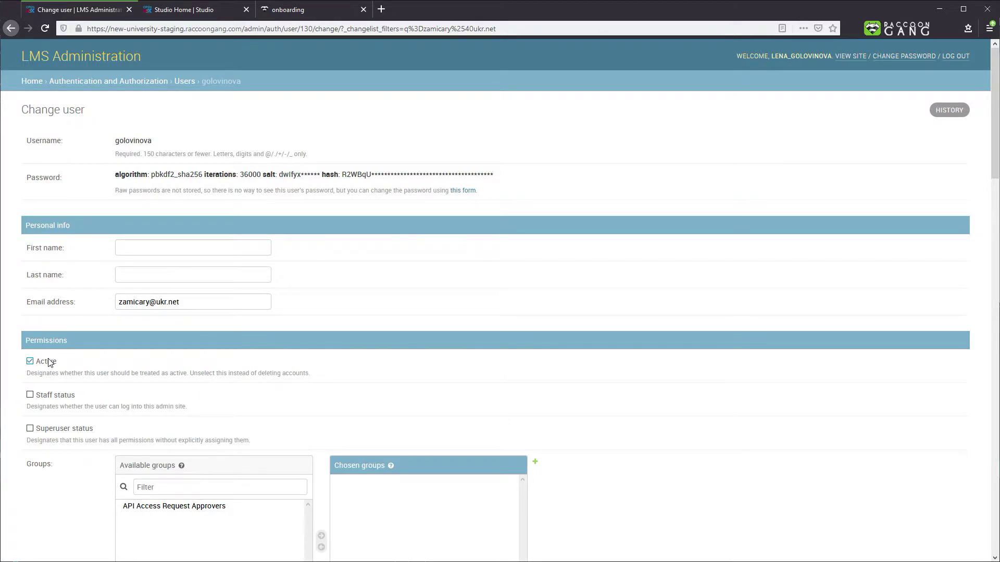
{"action": "left_click", "coordinate": [31, 395]}
{"action": "left_click", "coordinate": [31, 429]}
{"action": "scroll", "coordinate": [728, 456], "scroll_direction": "down", "scroll_amount": 3}
{"action": "scroll", "coordinate": [729, 456], "scroll_direction": "down", "scroll_amount": 5}
{"action": "scroll", "coordinate": [728, 455], "scroll_direction": "down", "scroll_amount": 5}
{"action": "scroll", "coordinate": [728, 456], "scroll_direction": "down", "scroll_amount": 5}
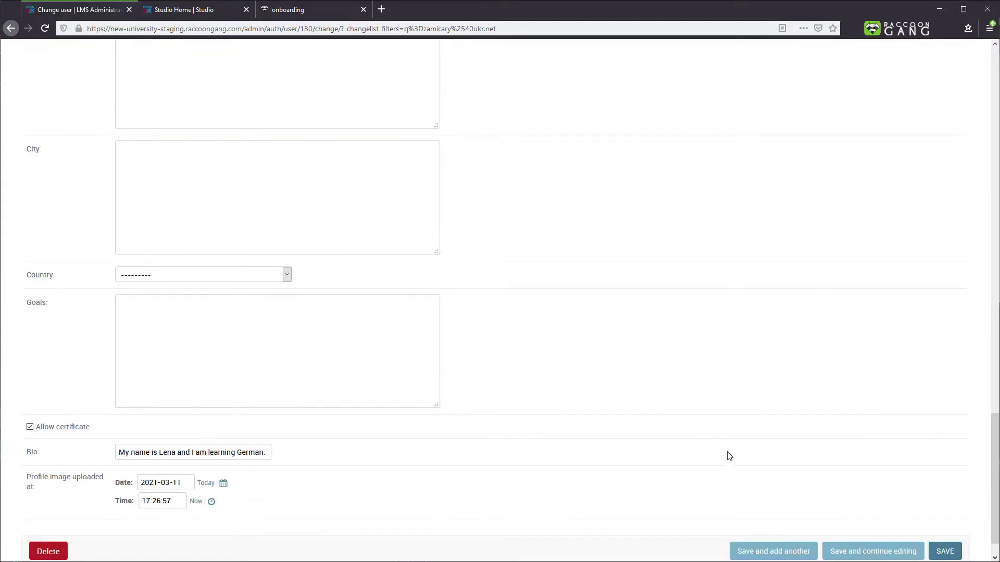
{"action": "left_click", "coordinate": [944, 516]}
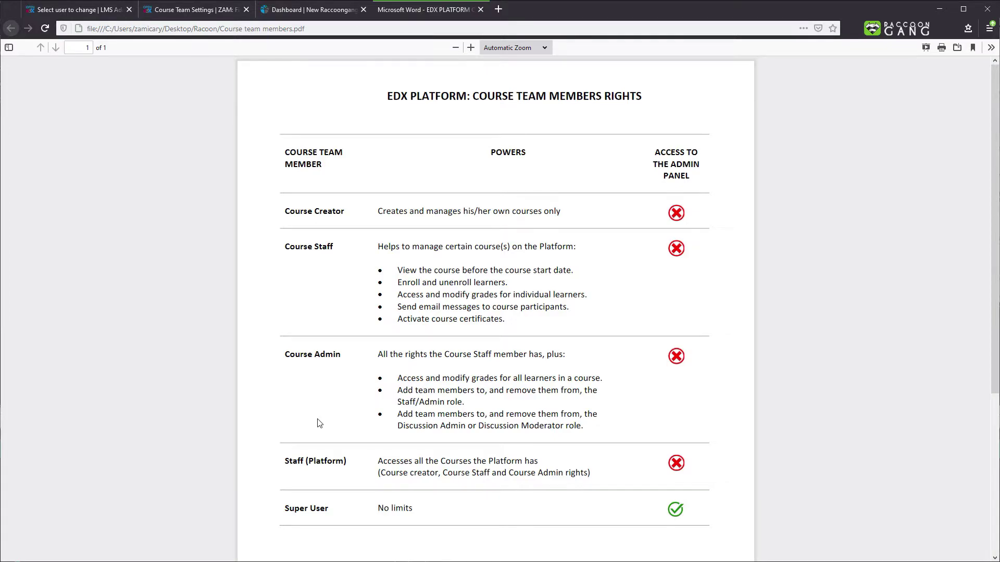
Open the 'ZAM: Finding out How Things Work' course from the dashboard
{"action": "left_click", "coordinate": [290, 10]}
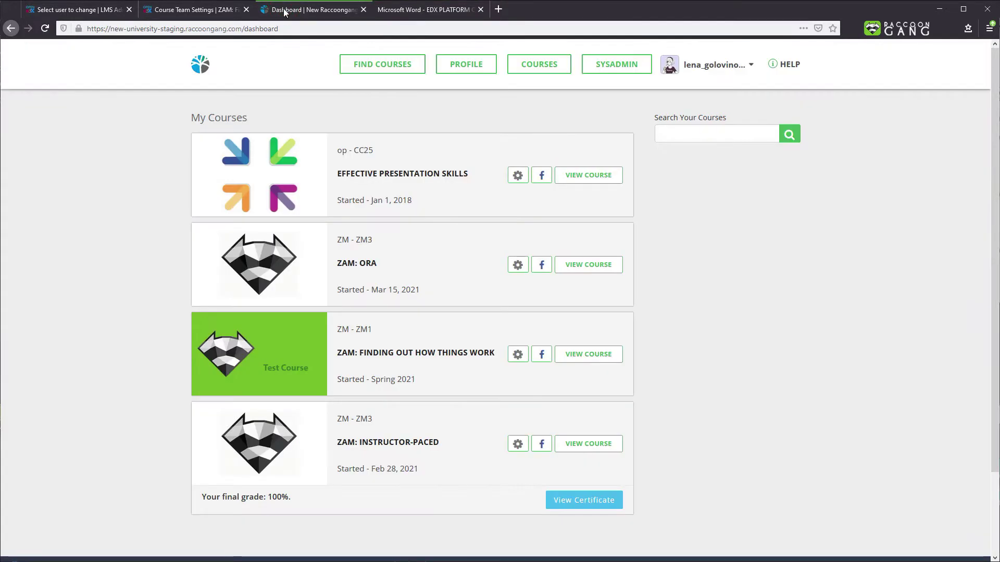
{"action": "left_click", "coordinate": [284, 315]}
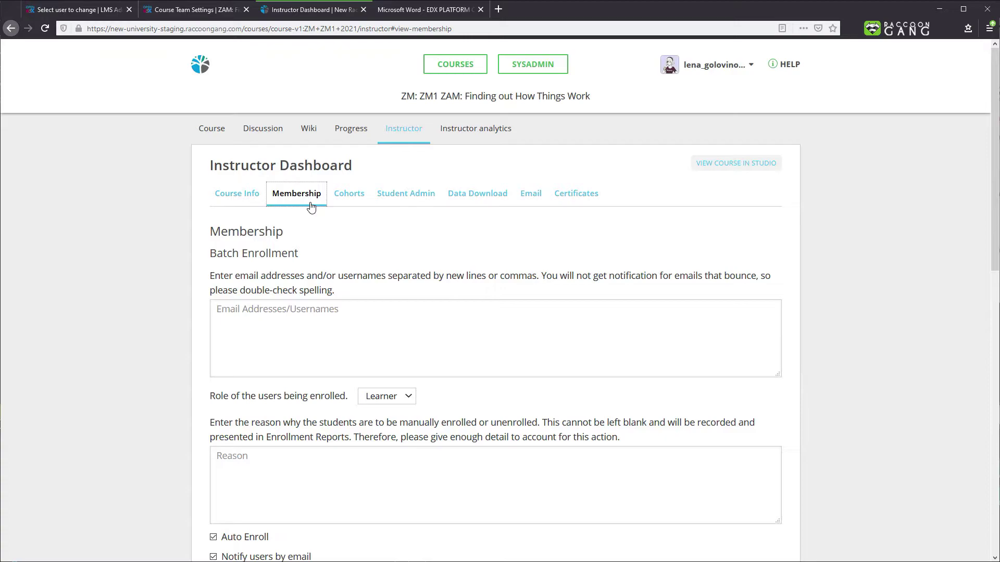
{"action": "scroll", "coordinate": [310, 206], "scroll_direction": "down", "scroll_amount": 1}
{"action": "scroll", "coordinate": [310, 207], "scroll_direction": "down", "scroll_amount": 3}
{"action": "scroll", "coordinate": [310, 206], "scroll_direction": "down", "scroll_amount": 2}
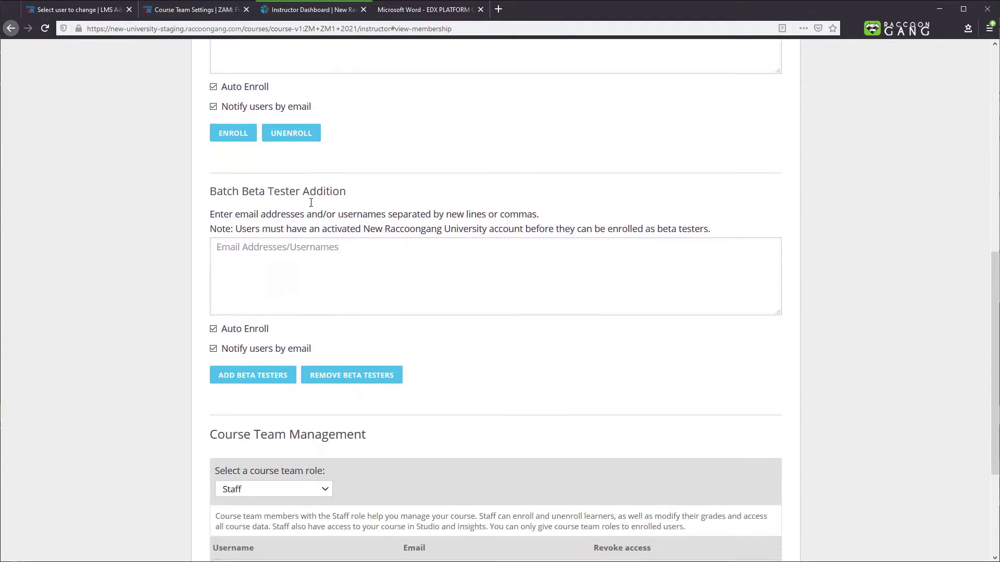
{"action": "scroll", "coordinate": [310, 207], "scroll_direction": "down", "scroll_amount": 2}
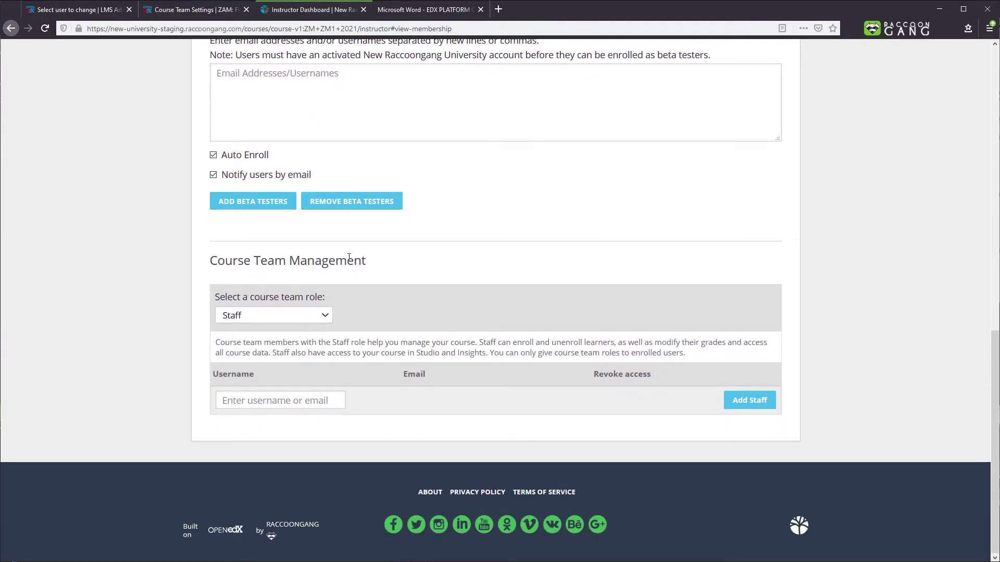
{"action": "left_click", "coordinate": [327, 315]}
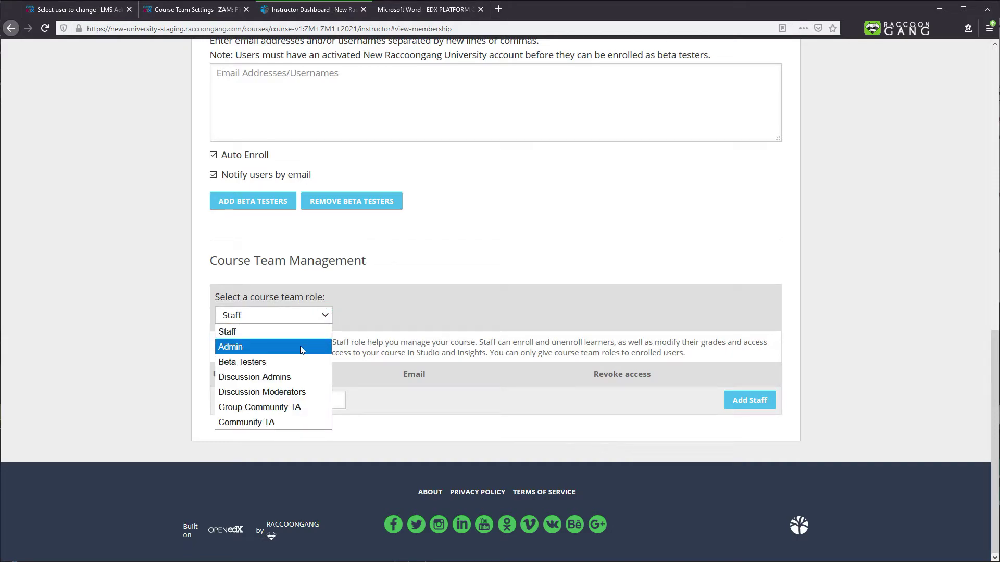
{"action": "left_click", "coordinate": [248, 334]}
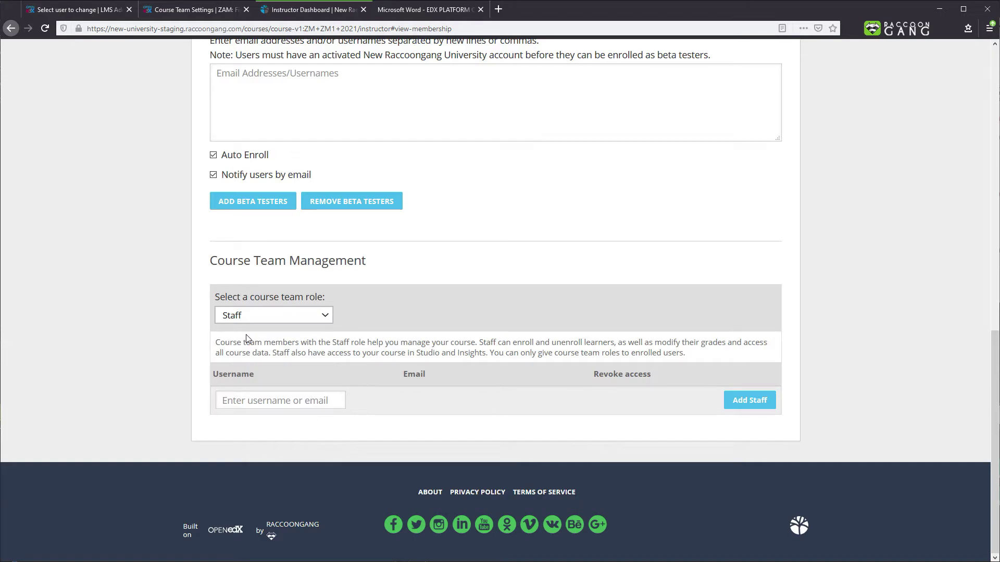
{"action": "left_click", "coordinate": [239, 404]}
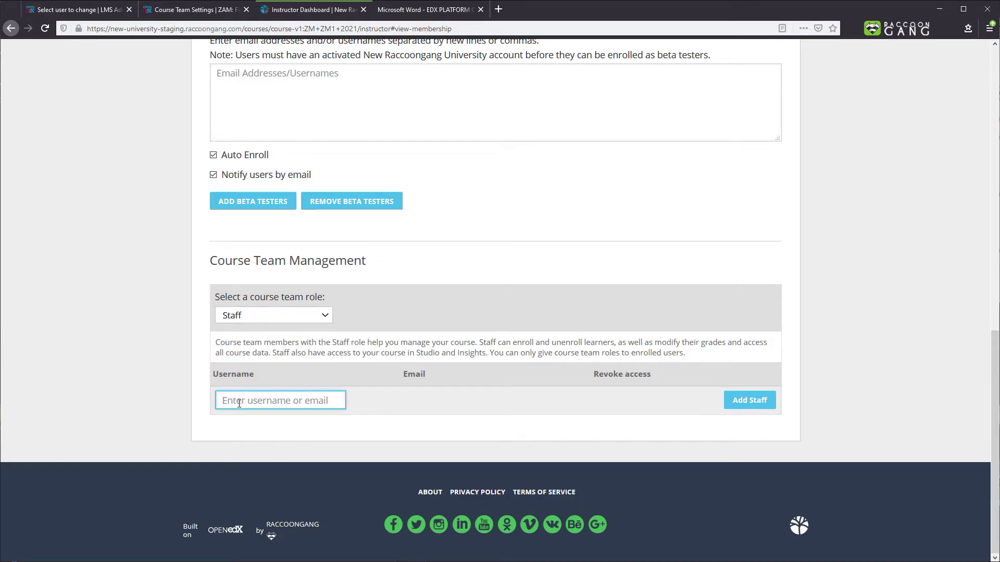
{"action": "type", "text": "golovi"}
{"action": "type", "text": "nova"}
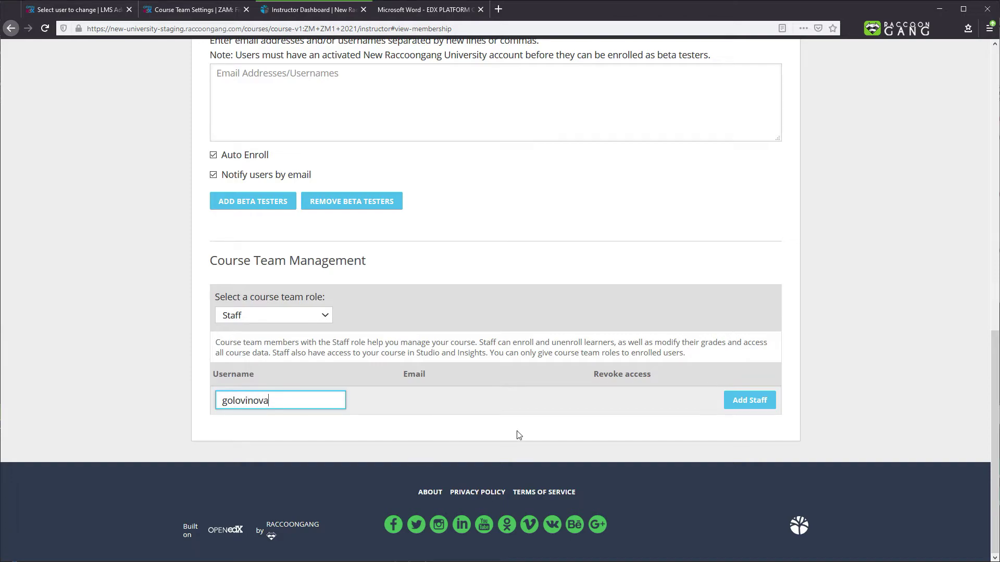
{"action": "left_click", "coordinate": [740, 408]}
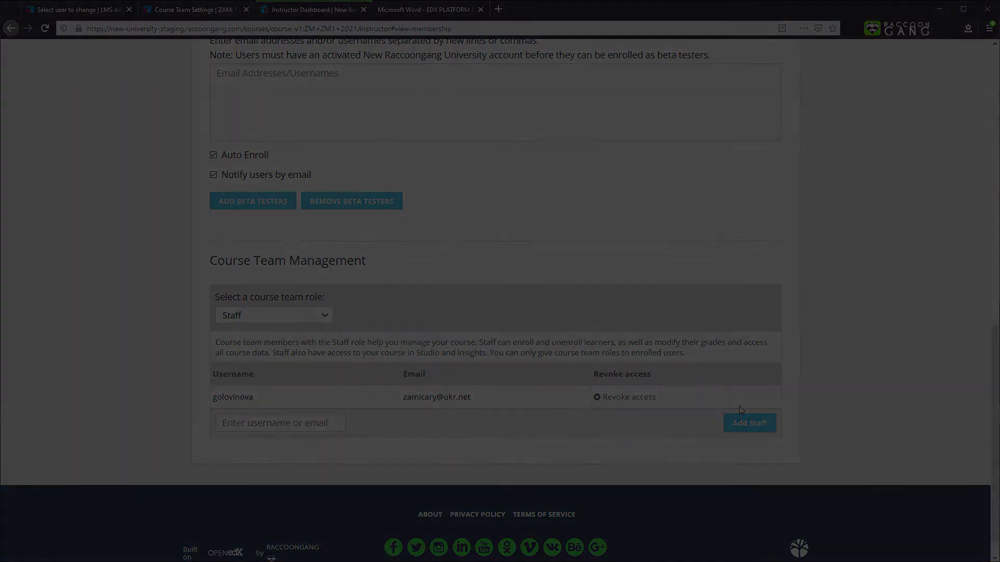
{"action": "scroll", "coordinate": [302, 204], "scroll_direction": "down", "scroll_amount": 5}
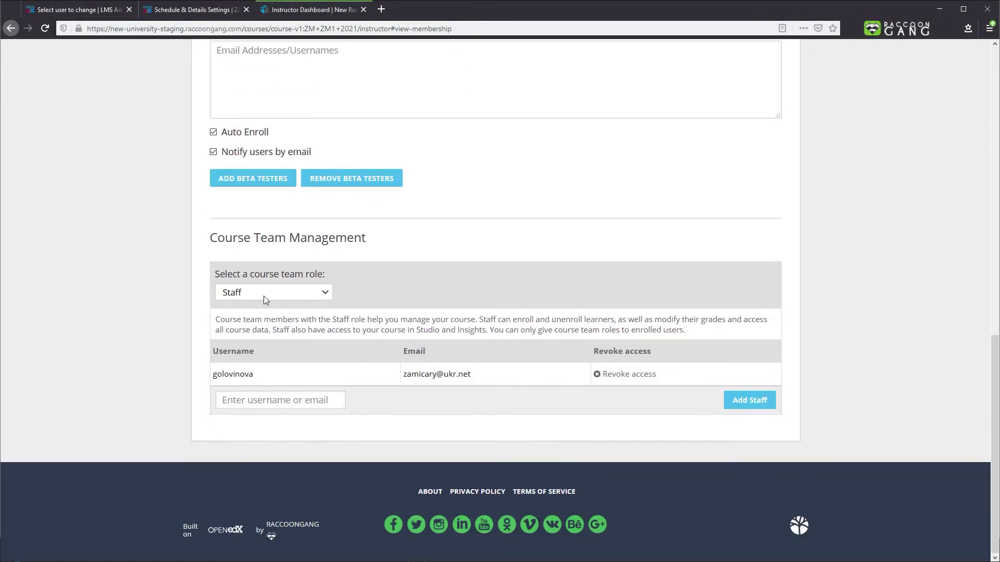
{"action": "left_click", "coordinate": [264, 296]}
{"action": "left_click", "coordinate": [254, 323]}
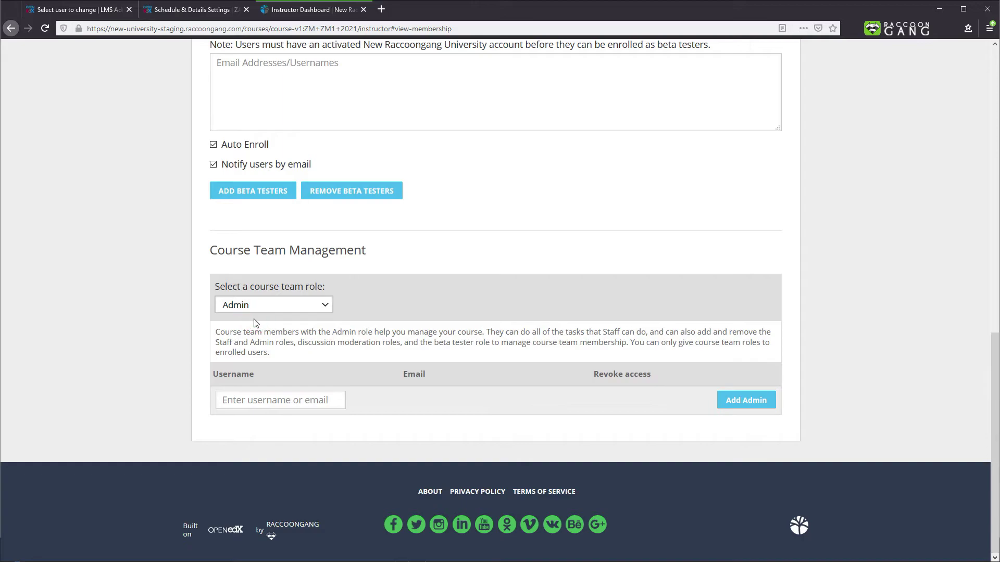
{"action": "left_click", "coordinate": [258, 399]}
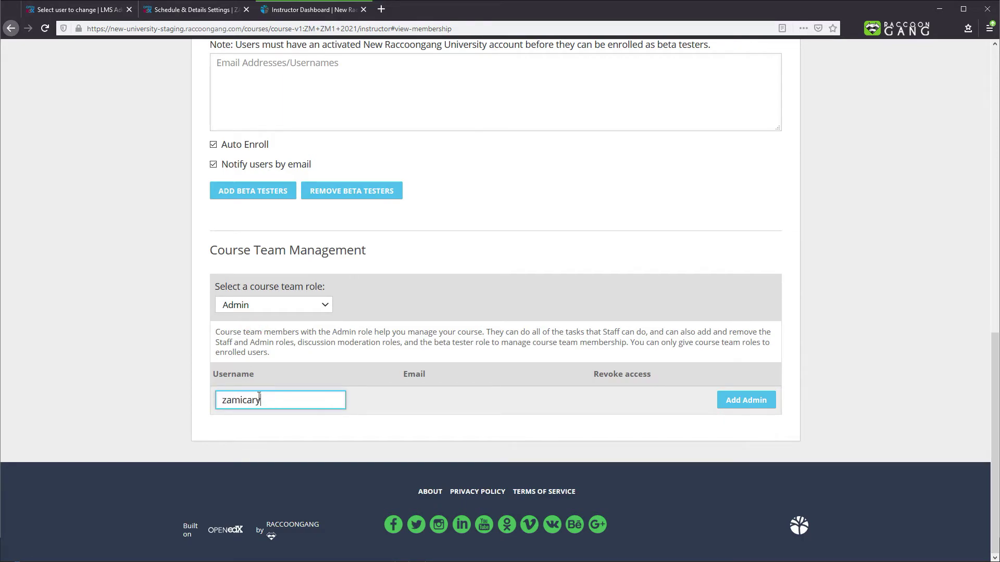
{"action": "left_click", "coordinate": [739, 407]}
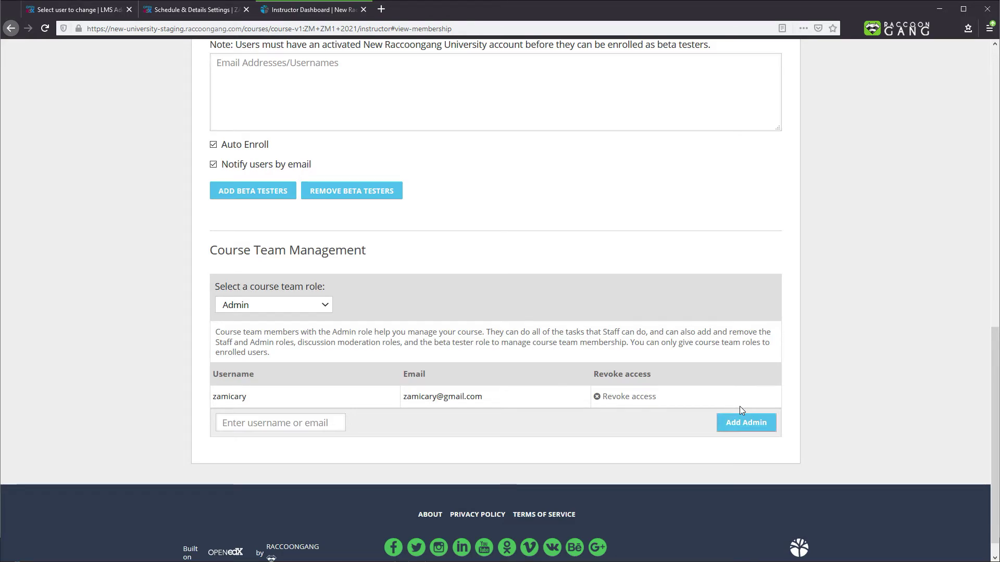
{"action": "left_click", "coordinate": [649, 398]}
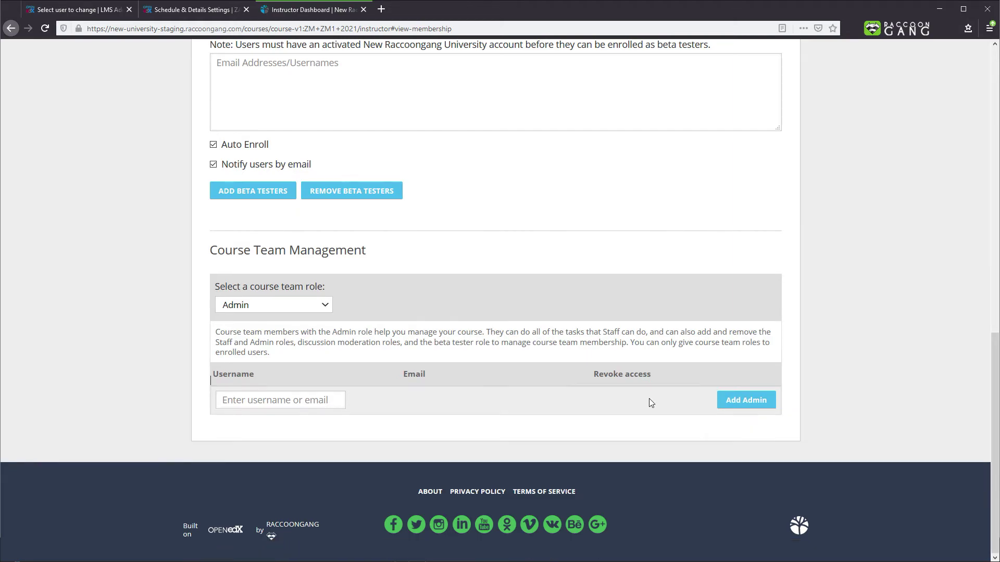
{"action": "left_click", "coordinate": [274, 304]}
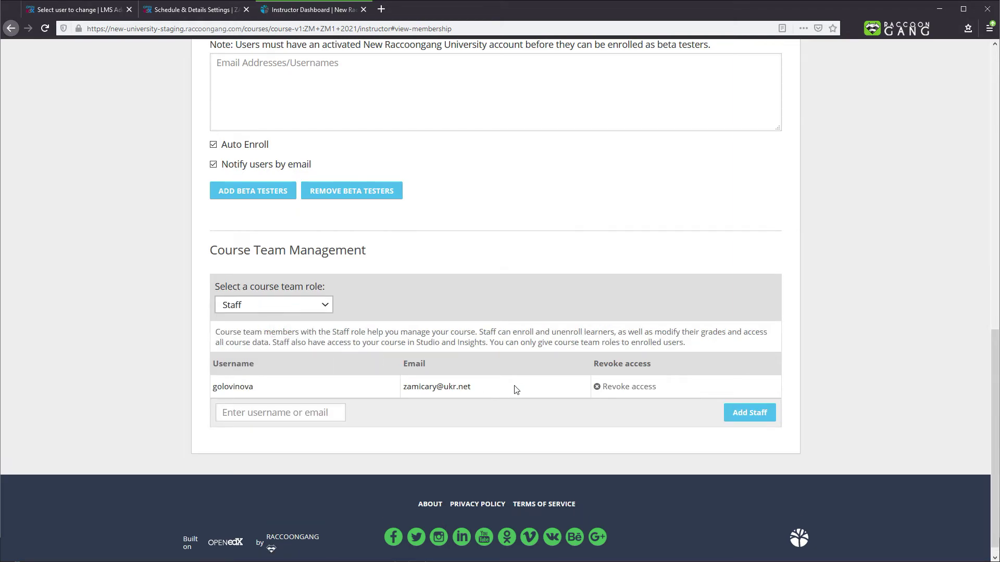
{"action": "left_click", "coordinate": [622, 387]}
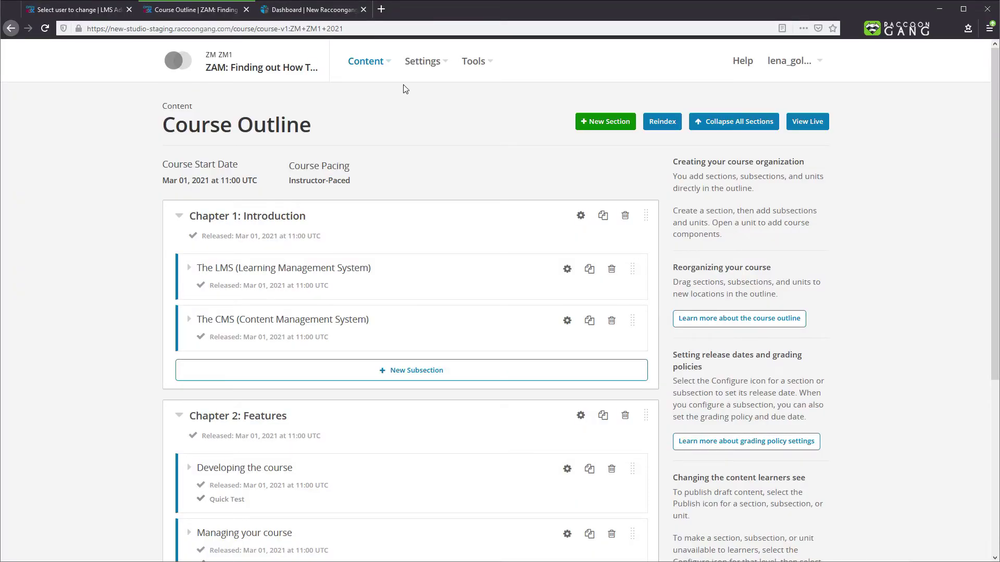
{"action": "left_click", "coordinate": [420, 62]}
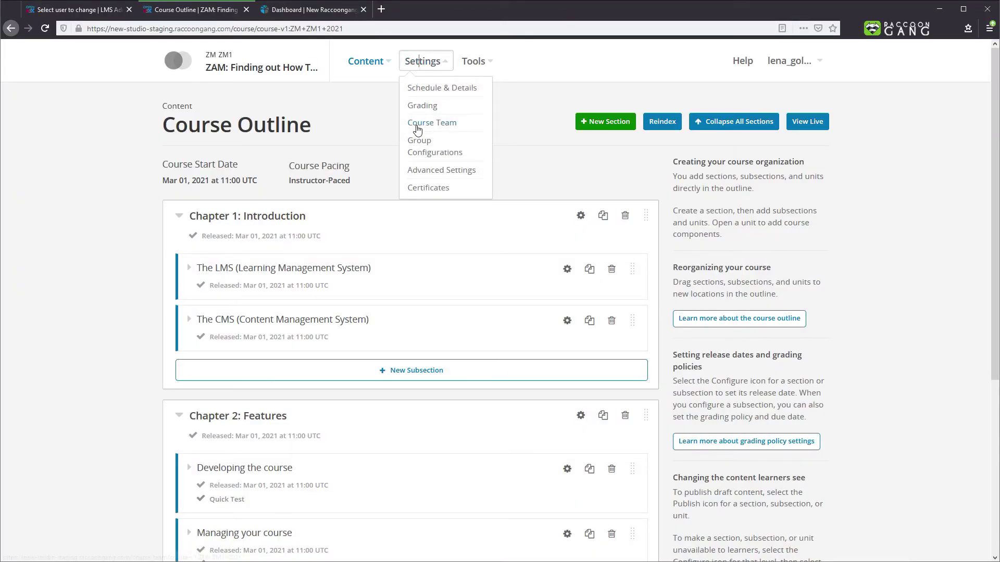
{"action": "left_click", "coordinate": [418, 130]}
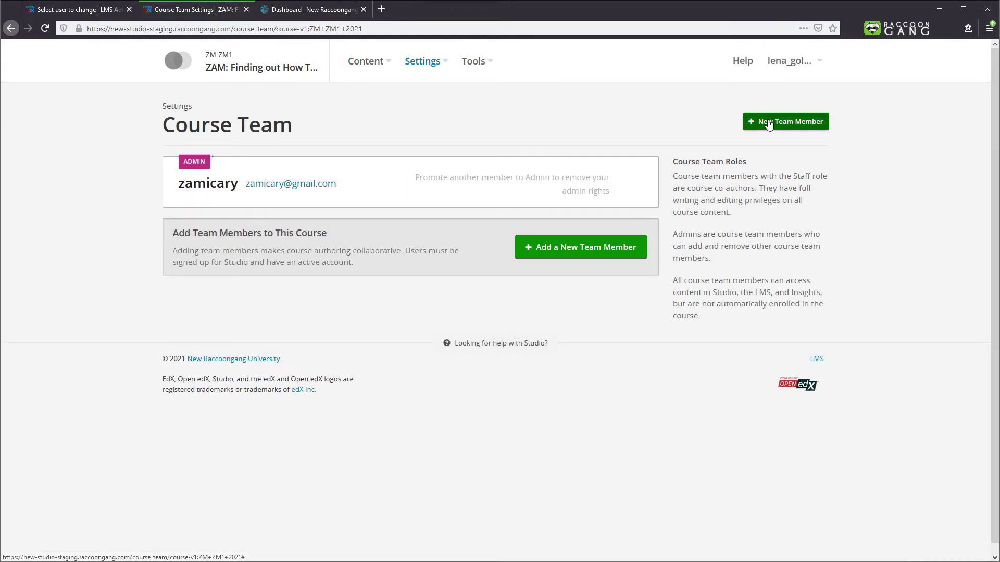
{"action": "left_click", "coordinate": [620, 249]}
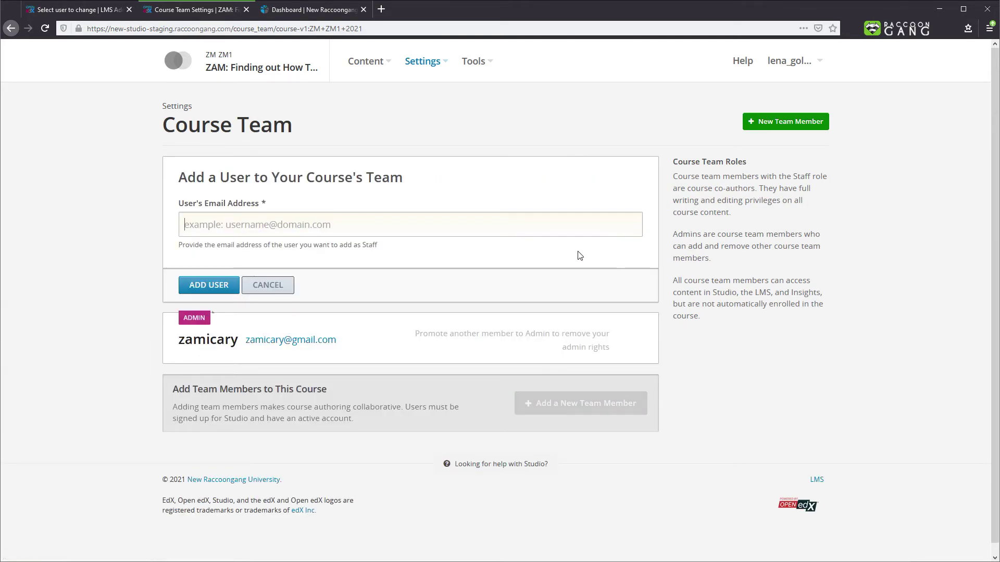
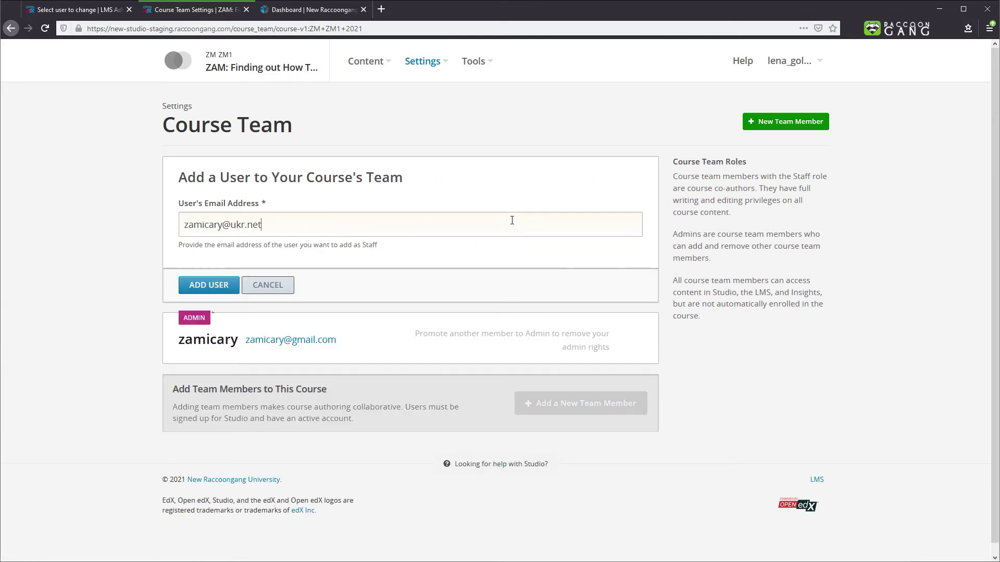
{"action": "left_click", "coordinate": [193, 288]}
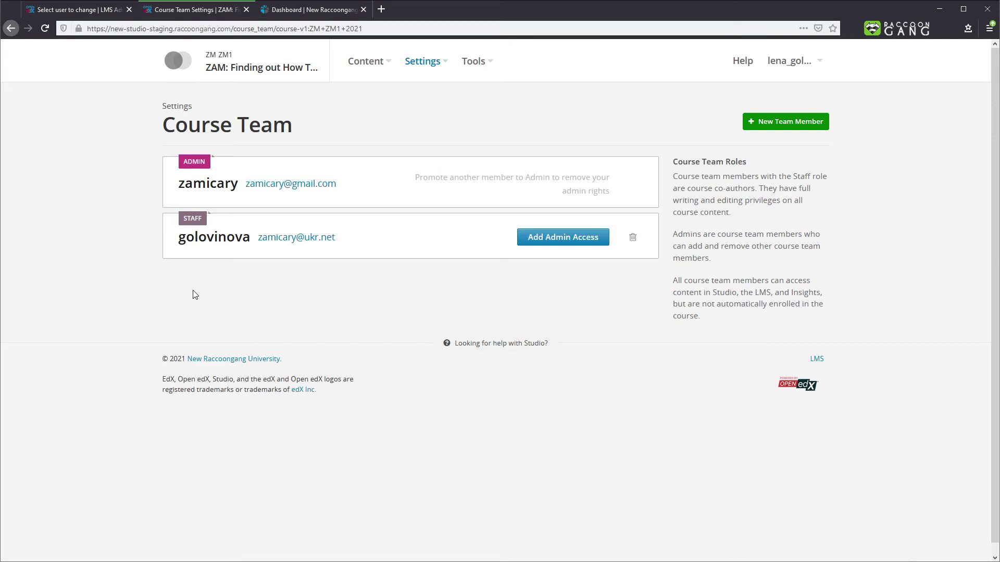
{"action": "left_click", "coordinate": [556, 238]}
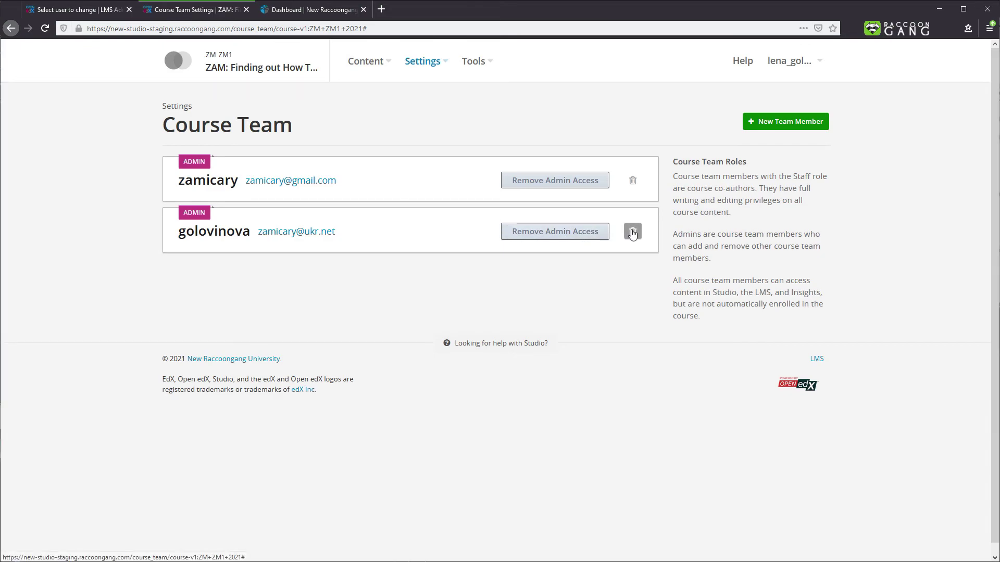
{"action": "left_click", "coordinate": [632, 233]}
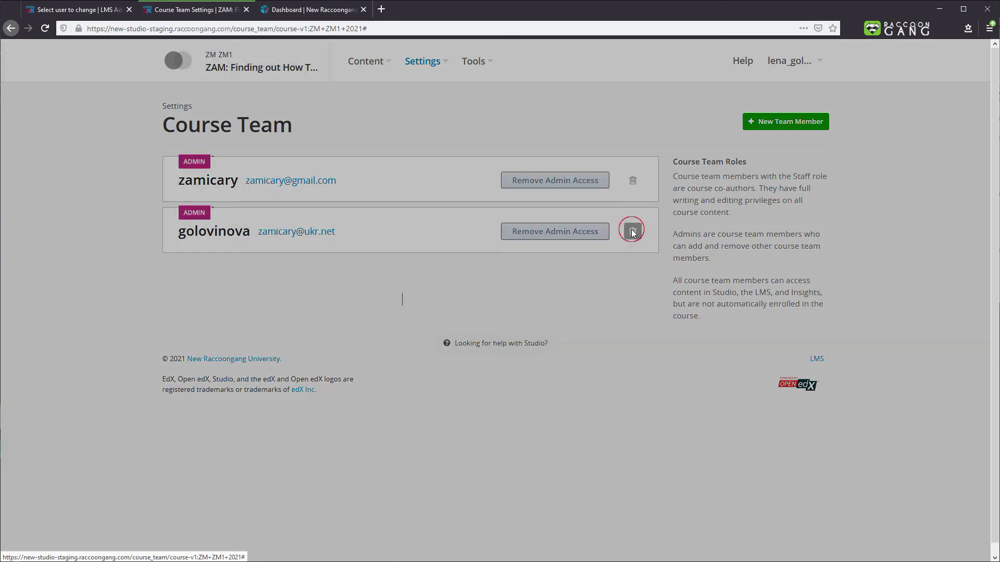
{"action": "left_click", "coordinate": [455, 345]}
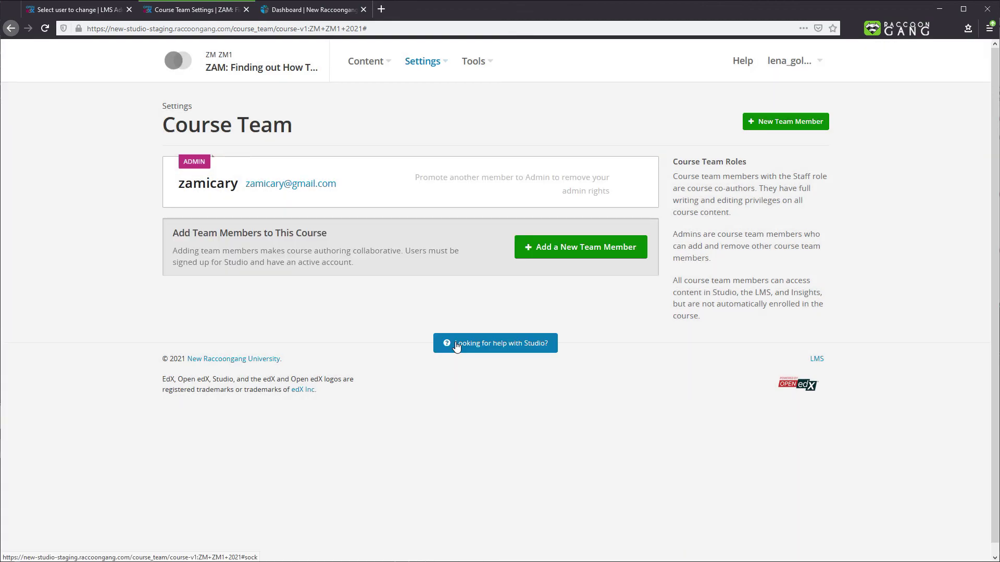